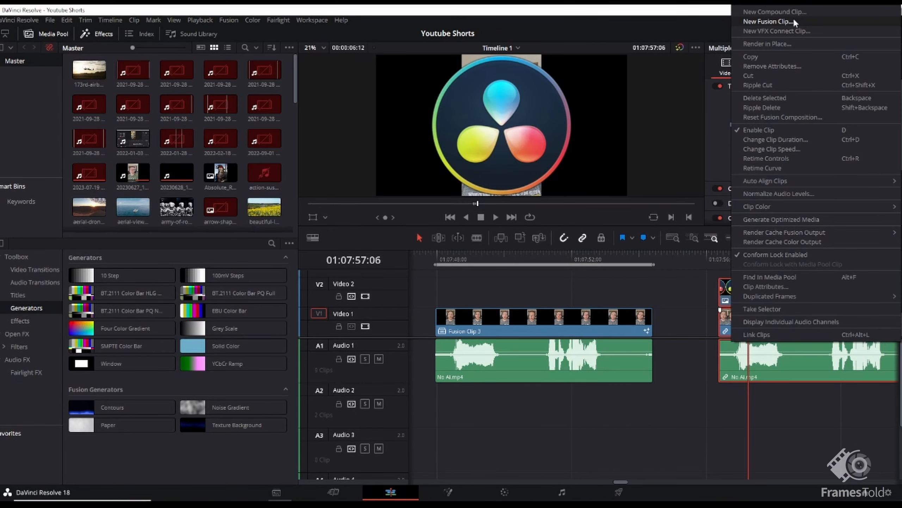
# - Place the playhead within Fusion Clip 3, select that clip and open it on the Fusion page
pyautogui.click(696, 305)
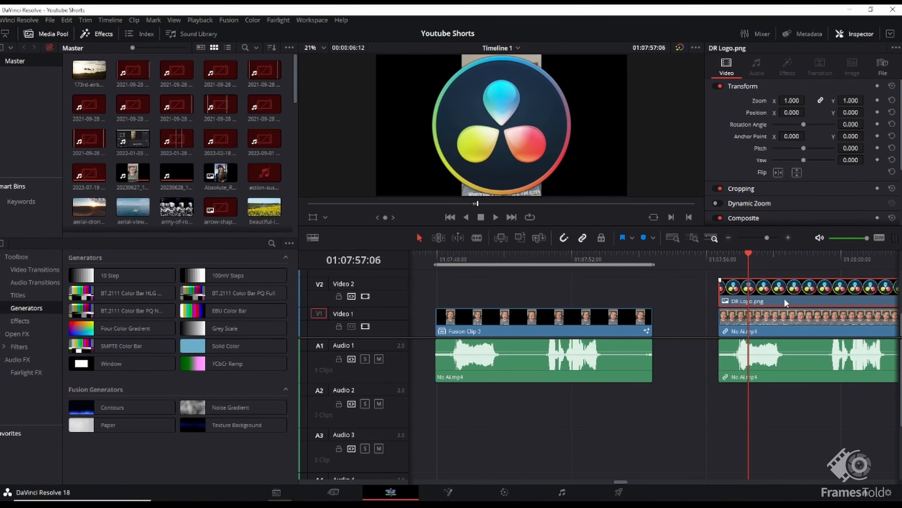
pyautogui.click(506, 252)
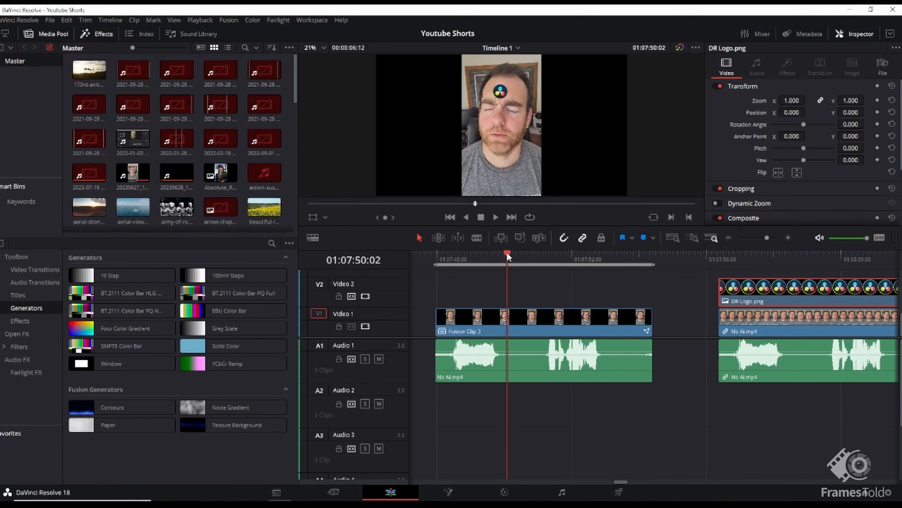
pyautogui.click(523, 319)
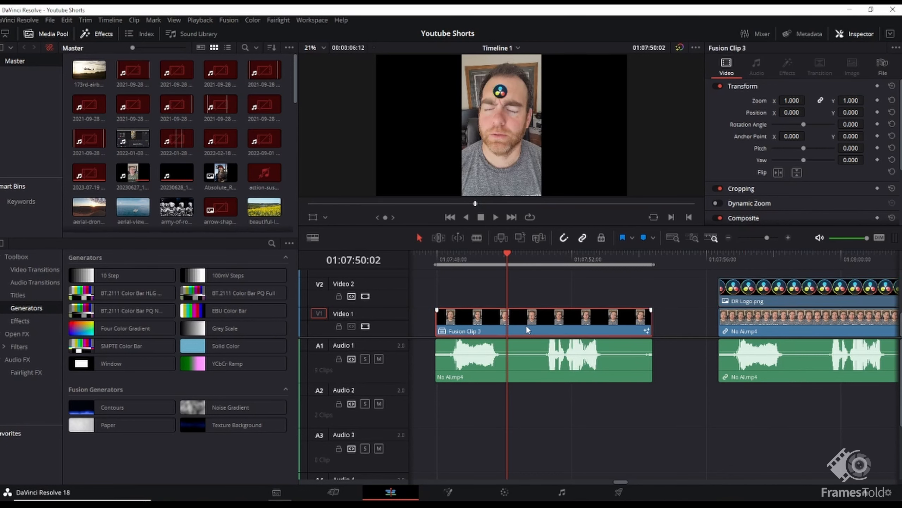
pyautogui.click(449, 493)
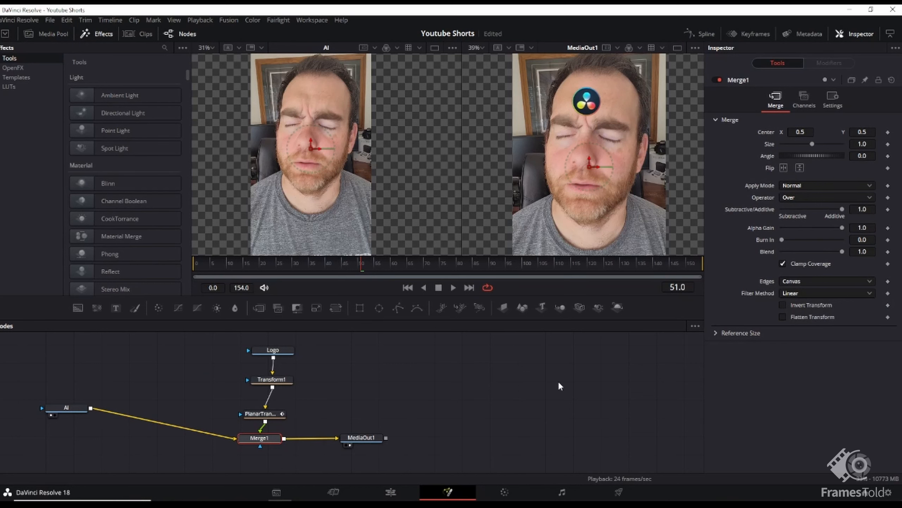
# - Reposition the AI node slightly lower in the node graph and show the Logo node in the second viewer
pyautogui.moveTo(69, 408); pyautogui.dragTo(83, 429)
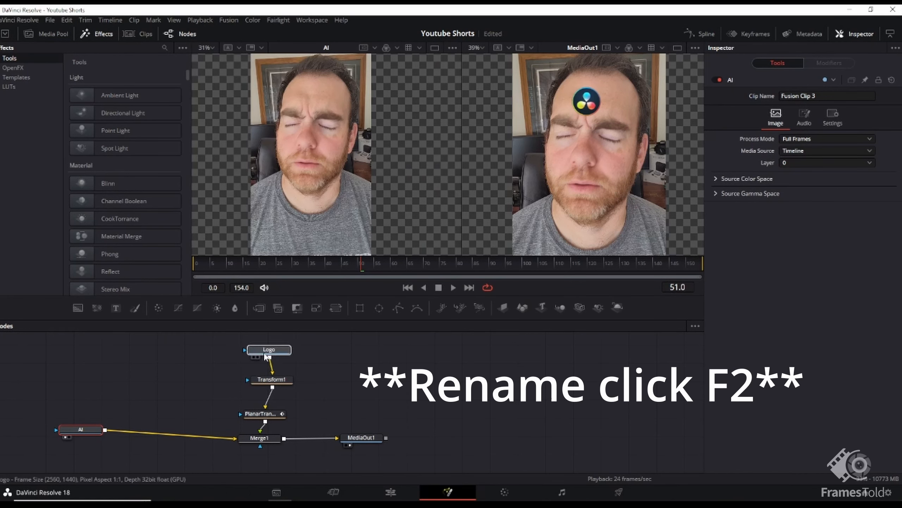
pyautogui.moveTo(278, 353); pyautogui.dragTo(185, 362)
pyautogui.press('2')
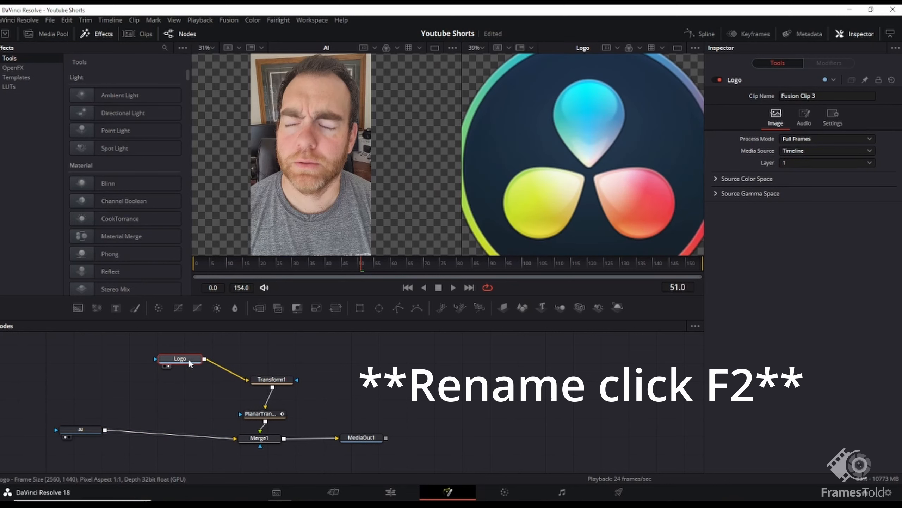
pyautogui.moveTo(189, 359); pyautogui.dragTo(279, 354)
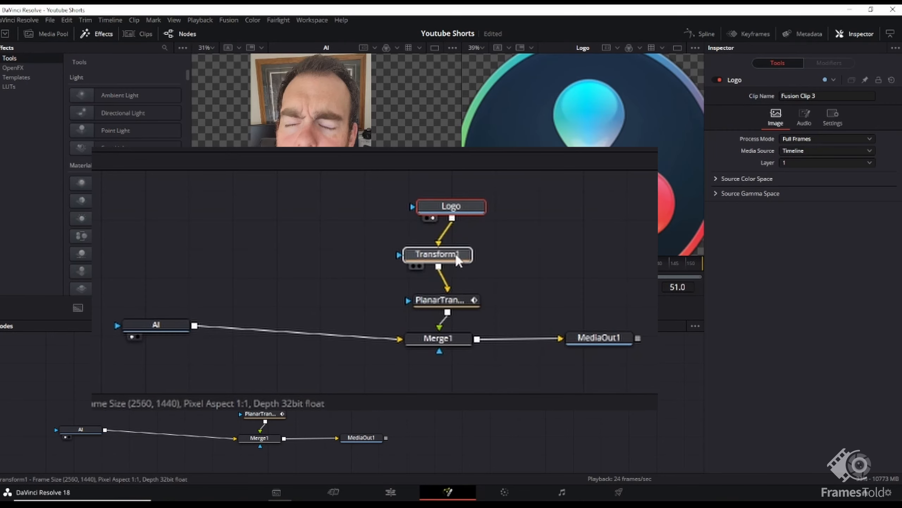
# - Tidy the node layout by repositioning the Transform1, PlanarTransform1, Merge1, AI and MediaOut1 nodes
pyautogui.moveTo(455, 252); pyautogui.dragTo(457, 256)
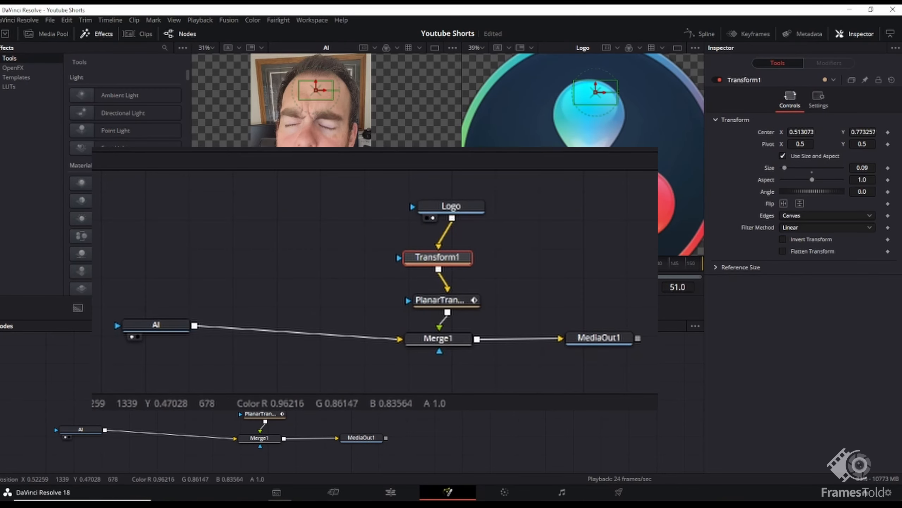
pyautogui.moveTo(449, 304)
pyautogui.mouseDown()
pyautogui.moveTo(483, 302)
pyautogui.moveTo(391, 299)
pyautogui.moveTo(442, 300)
pyautogui.mouseUp()
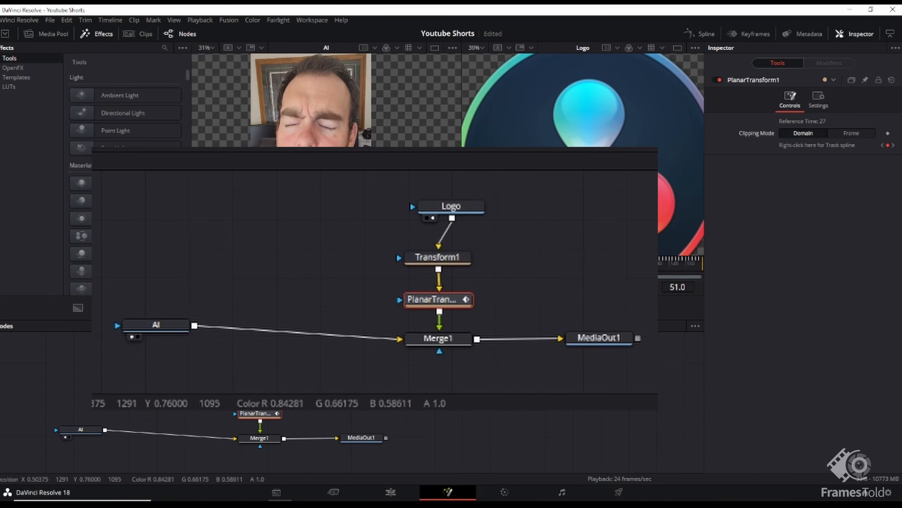
pyautogui.moveTo(456, 337); pyautogui.dragTo(455, 356)
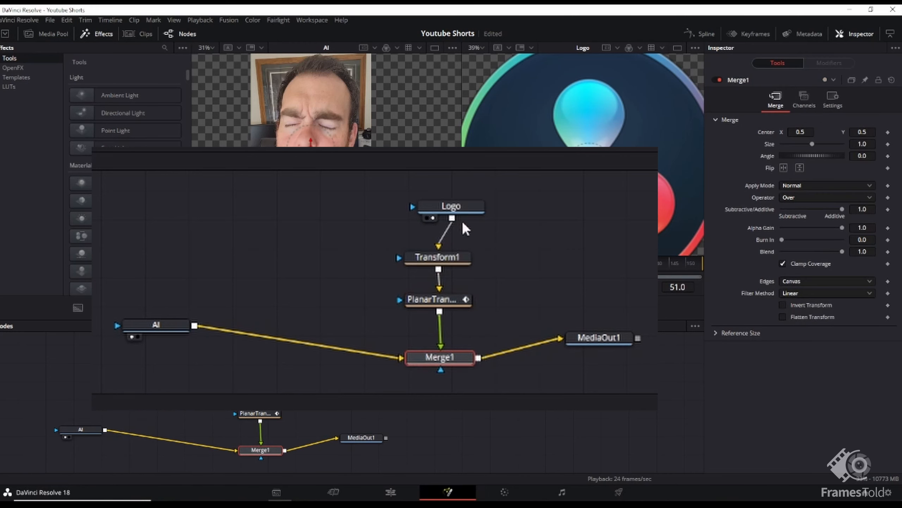
pyautogui.moveTo(80, 434); pyautogui.dragTo(80, 445)
pyautogui.moveTo(365, 440); pyautogui.dragTo(376, 449)
pyautogui.moveTo(329, 431); pyautogui.dragTo(429, 398)
pyautogui.click(430, 398)
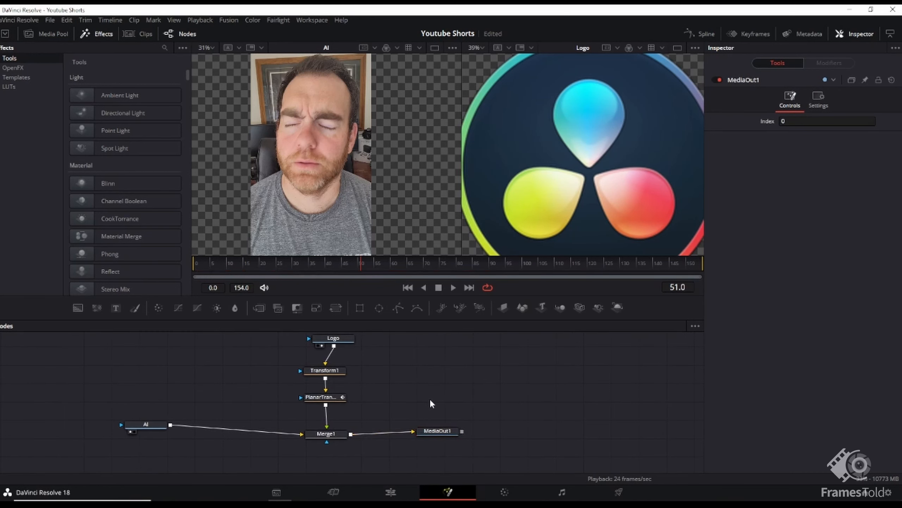
# - Add a Planar Tracker node between the AI node and Merge1
pyautogui.click(154, 424)
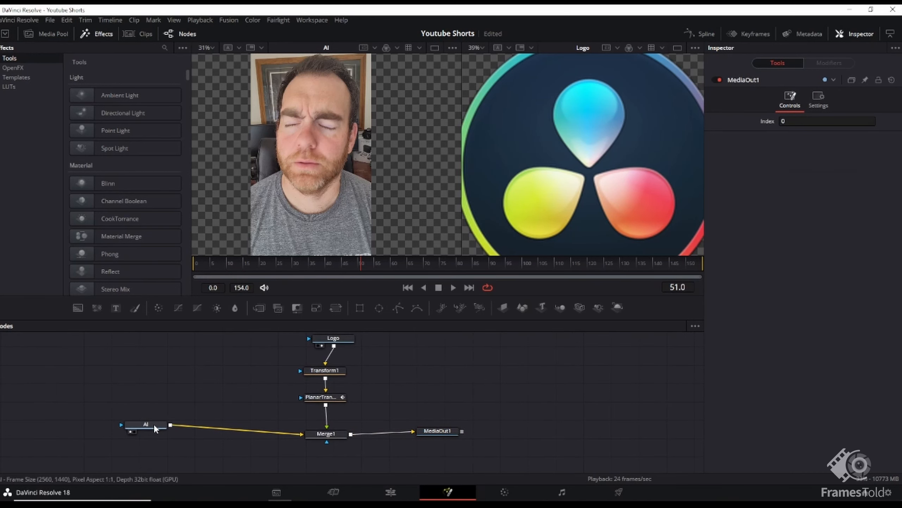
pyautogui.moveTo(157, 425)
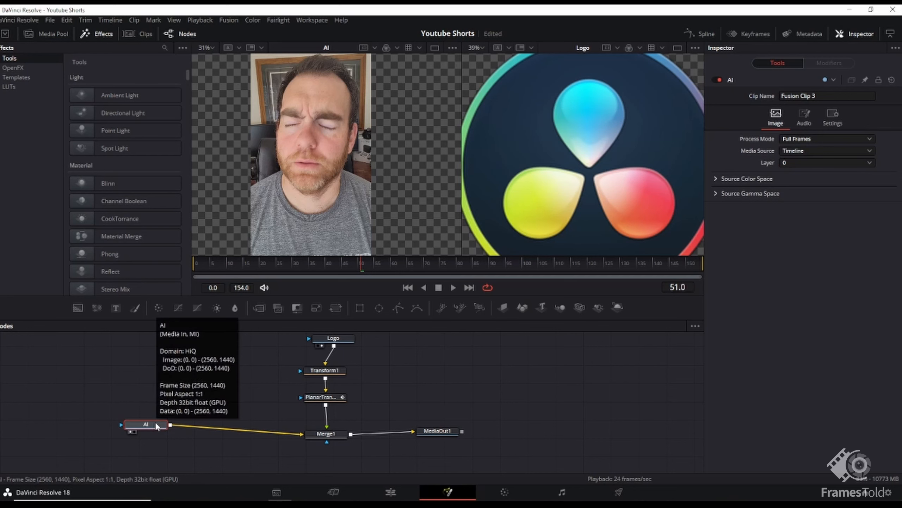
pyautogui.hotkey('shift', 'space')
pyautogui.write('trac')
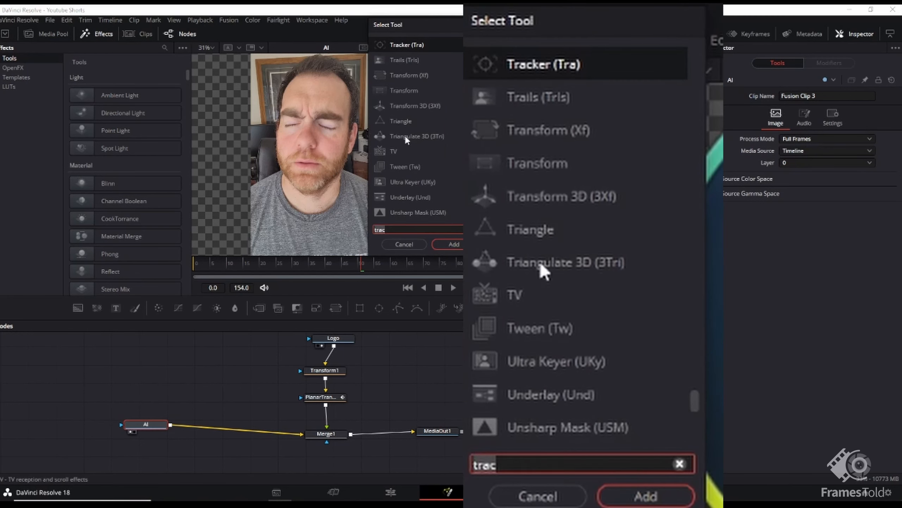
pyautogui.press('BackSpace')
pyautogui.press('BackSpace')
pyautogui.press('BackSpace')
pyautogui.press('BackSpace')
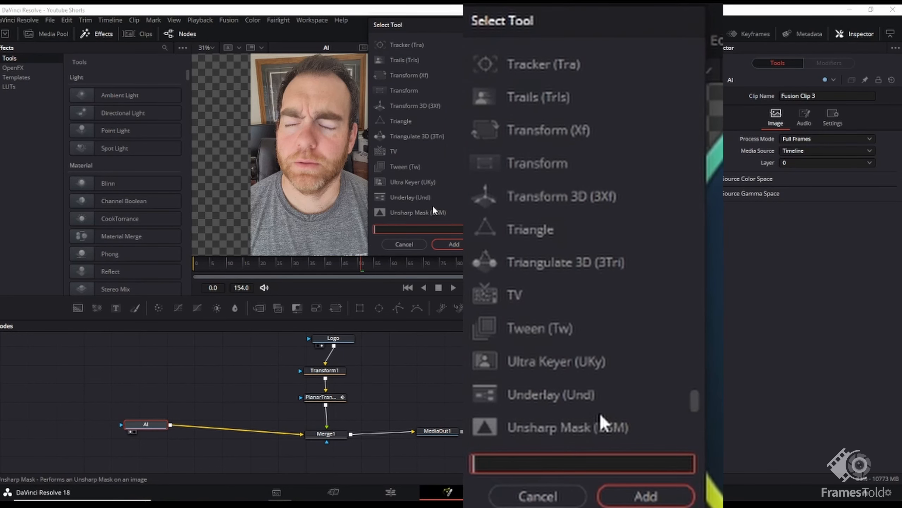
pyautogui.write('plan')
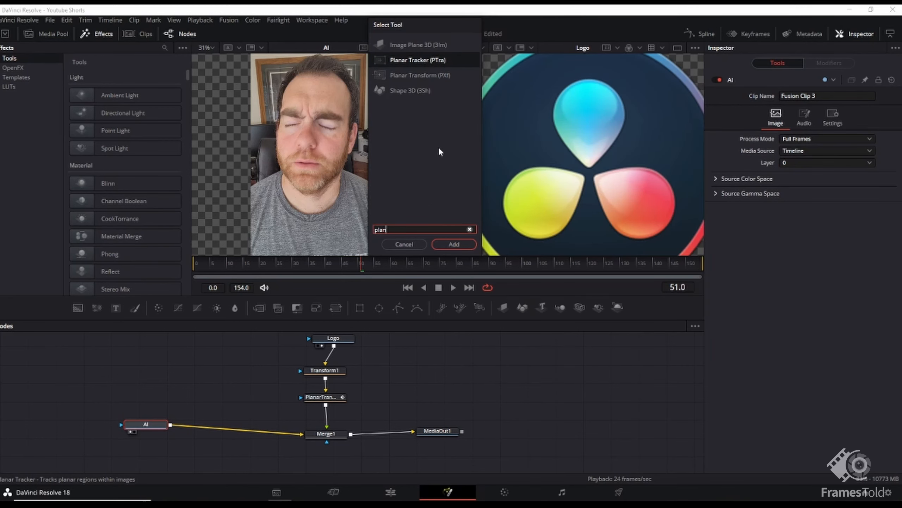
pyautogui.click(440, 59)
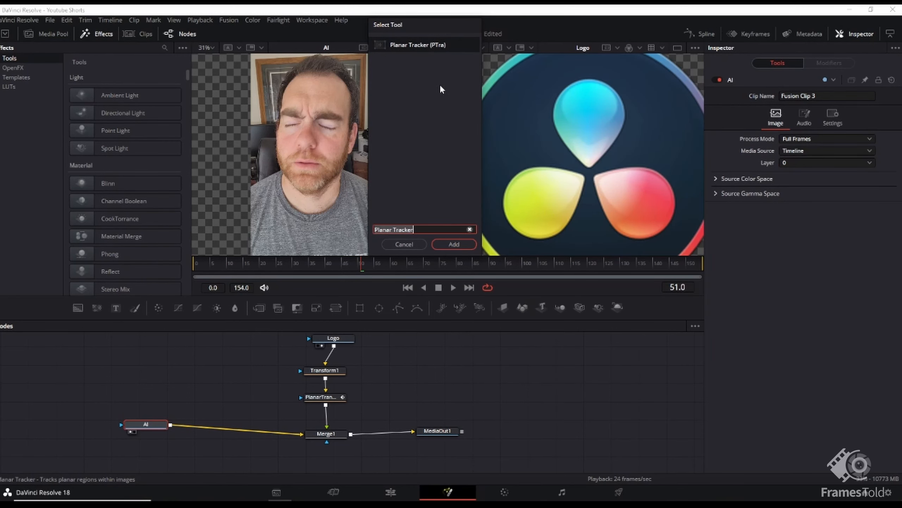
pyautogui.click(462, 242)
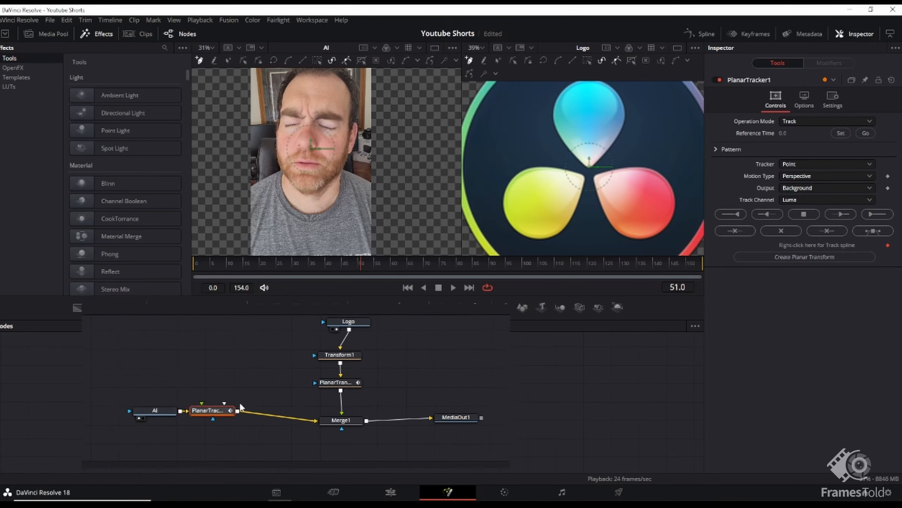
pyautogui.moveTo(295, 357); pyautogui.dragTo(376, 335)
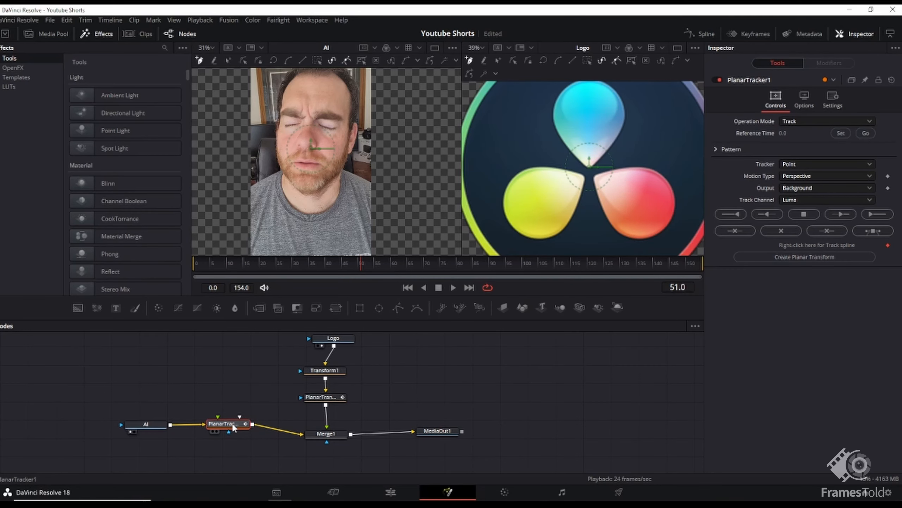
pyautogui.moveTo(232, 426); pyautogui.dragTo(235, 428)
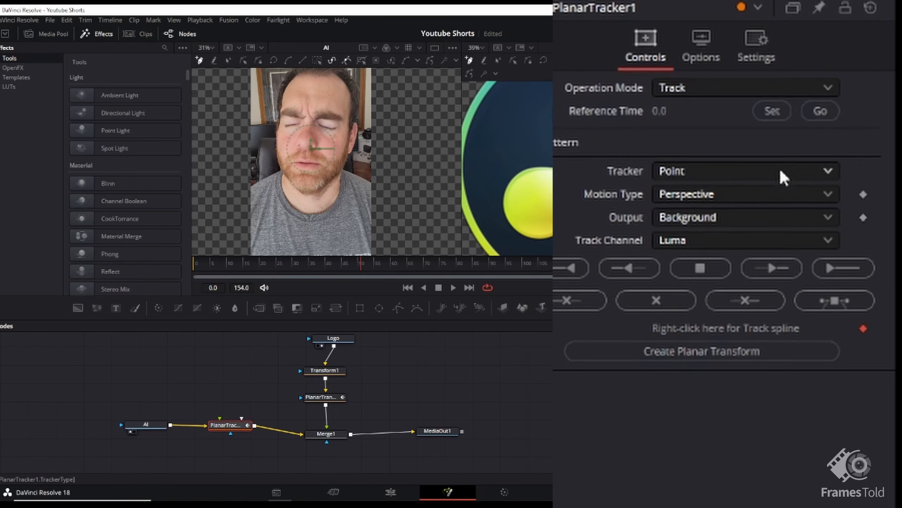
# - Set the planar tracker to Hybrid Point/Area with Translation, Rotation, Scale motion, and set its reference time to frame 51
pyautogui.click(780, 170)
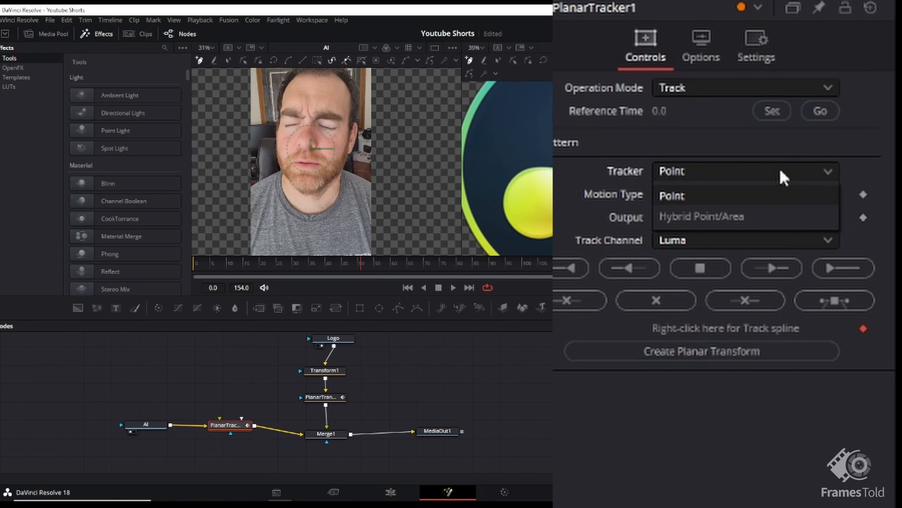
pyautogui.click(776, 215)
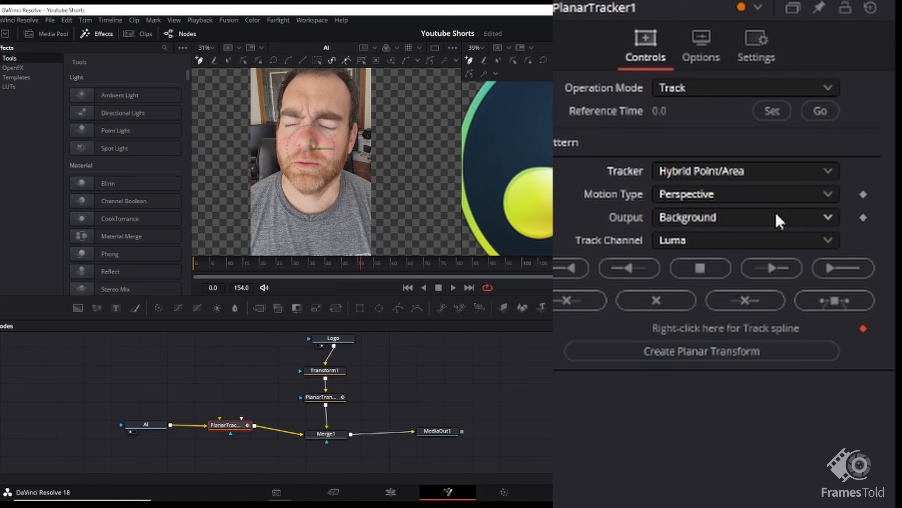
pyautogui.click(757, 199)
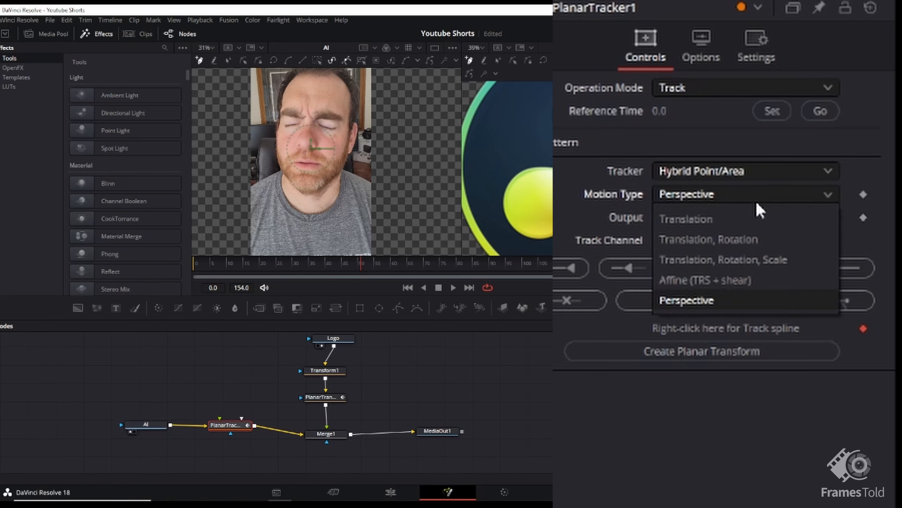
pyautogui.click(772, 260)
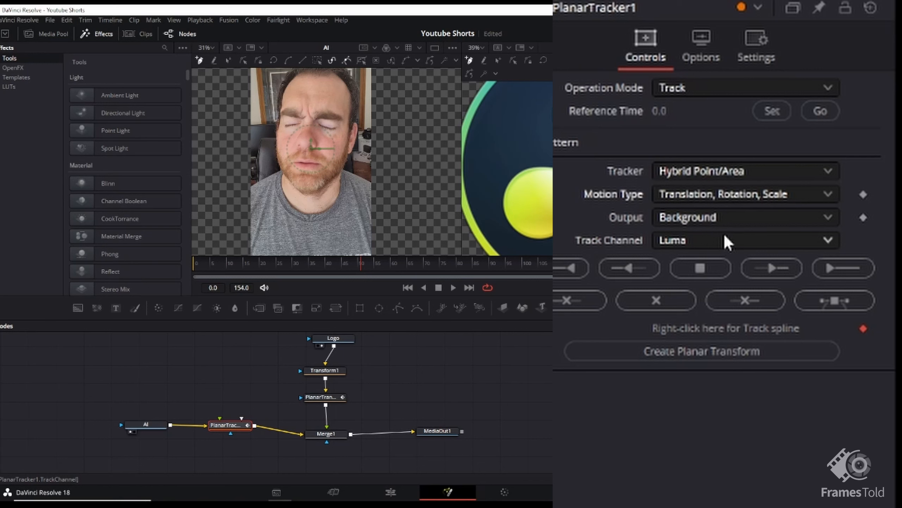
pyautogui.click(774, 112)
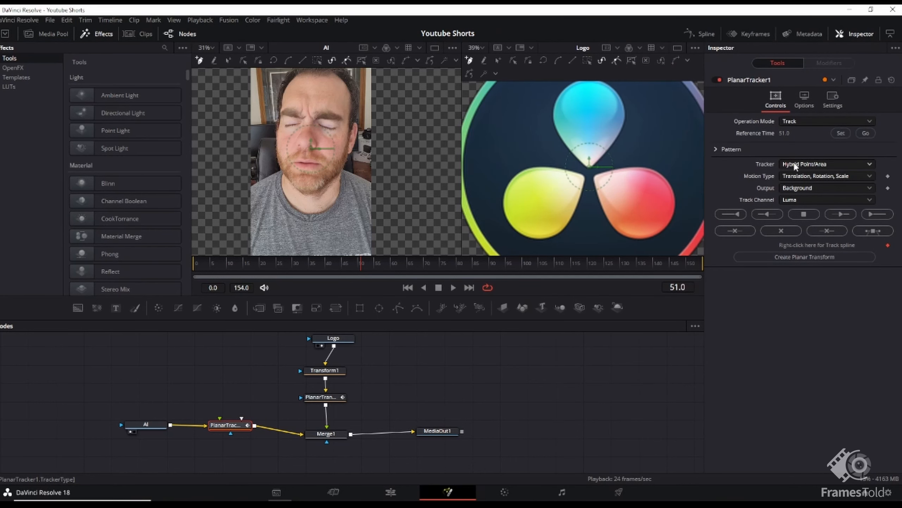
# - Switch to a single viewer showing the AI footage and raise the PlanarTracker1 node slightly
pyautogui.click(678, 48)
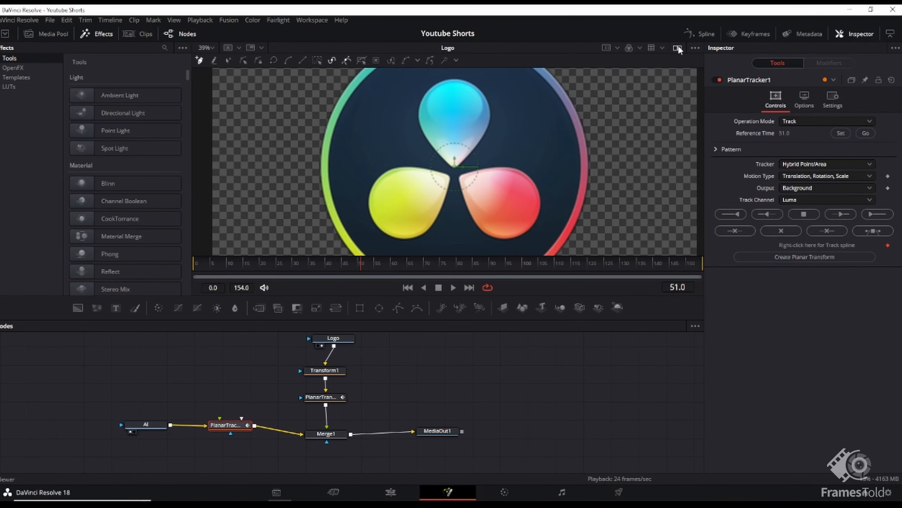
pyautogui.click(678, 48)
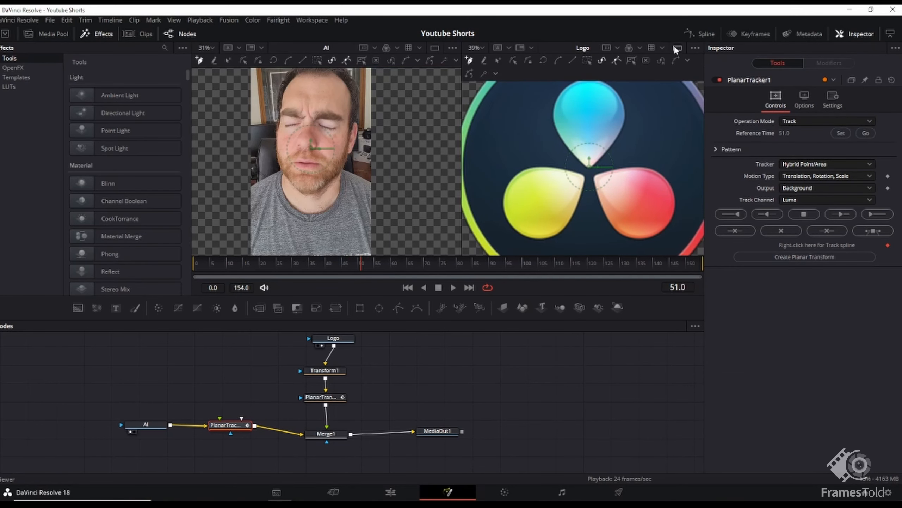
pyautogui.click(435, 47)
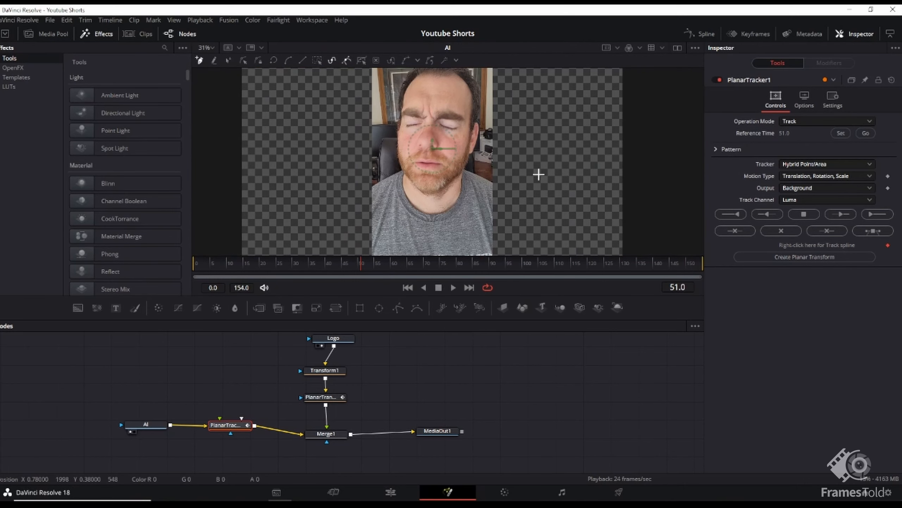
pyautogui.moveTo(228, 425)
pyautogui.mouseDown()
pyautogui.moveTo(229, 387)
pyautogui.moveTo(230, 437)
pyautogui.moveTo(230, 418)
pyautogui.mouseUp()
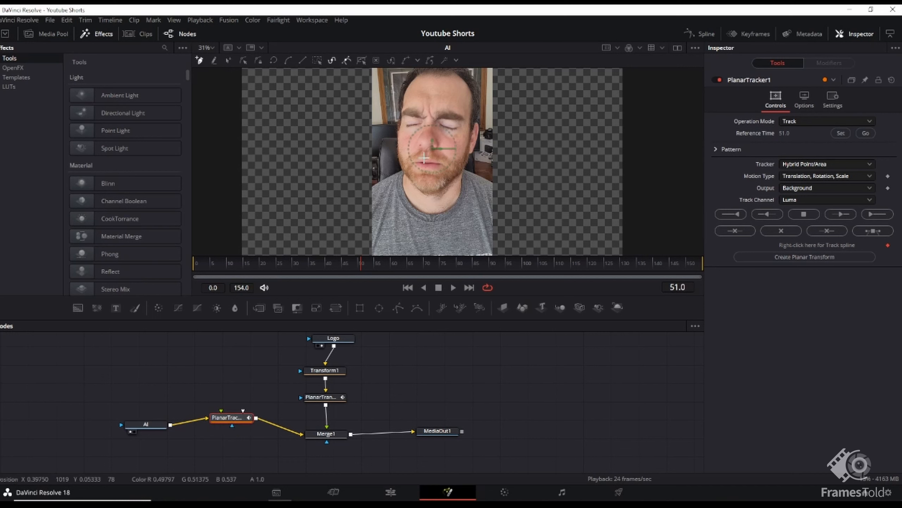
# - Draw a closed four-point tracking polygon on the middle of the man's forehead above the eyebrows
pyautogui.moveTo(437, 95); pyautogui.dragTo(445, 127)
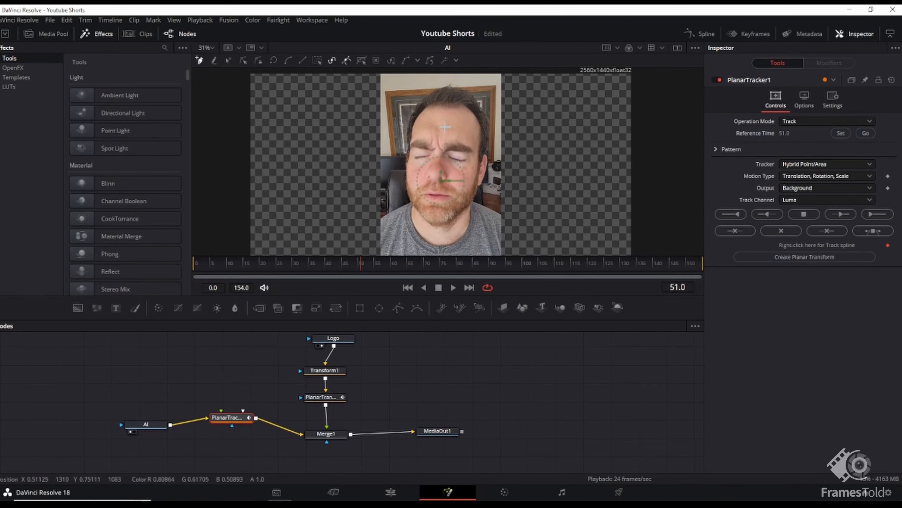
pyautogui.scroll(2, 446, 128)
pyautogui.scroll(1, 446, 126)
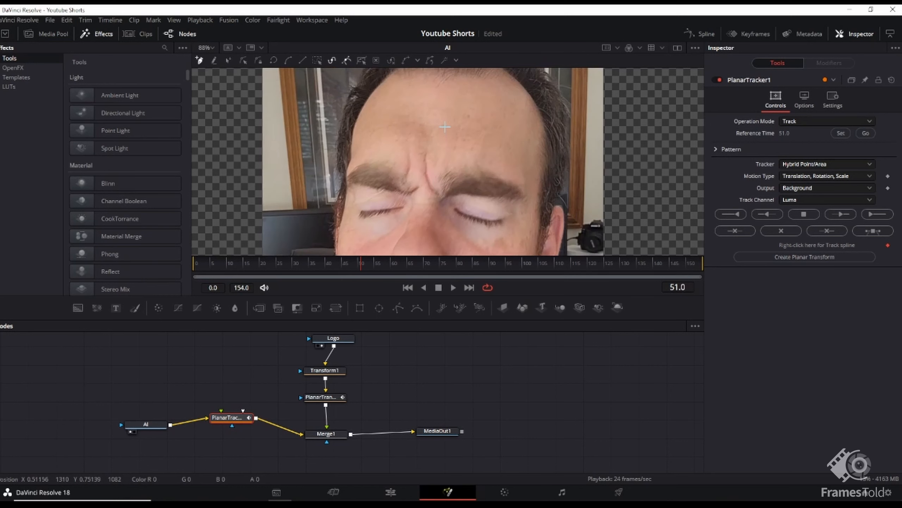
pyautogui.click(408, 112)
pyautogui.click(465, 166)
pyautogui.click(470, 112)
pyautogui.click(408, 112)
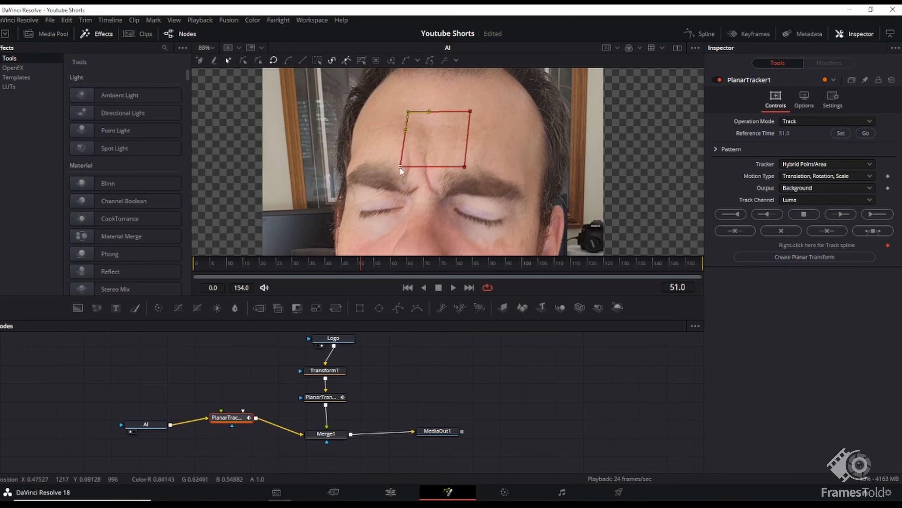
# - Extend the two lower corners of the tracking polygon down past the eyebrows to the inner eye area
pyautogui.moveTo(400, 166); pyautogui.dragTo(393, 203)
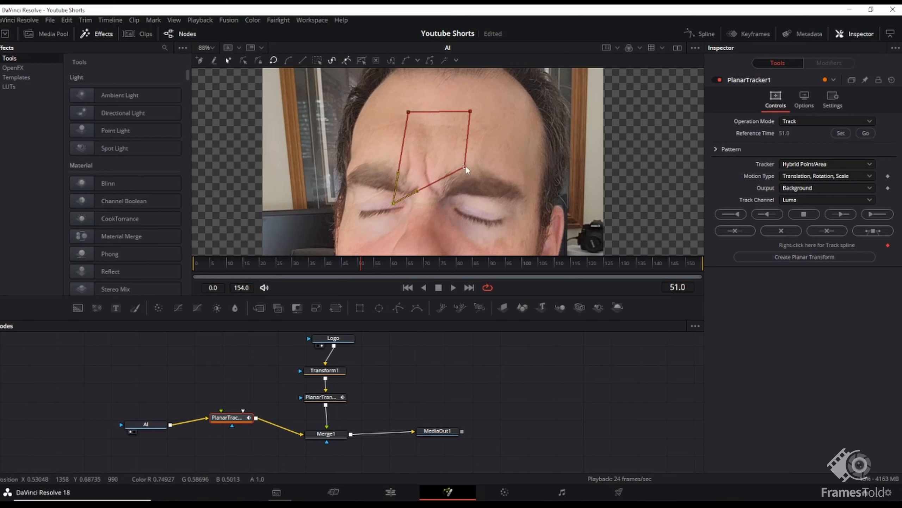
pyautogui.moveTo(464, 166); pyautogui.dragTo(470, 204)
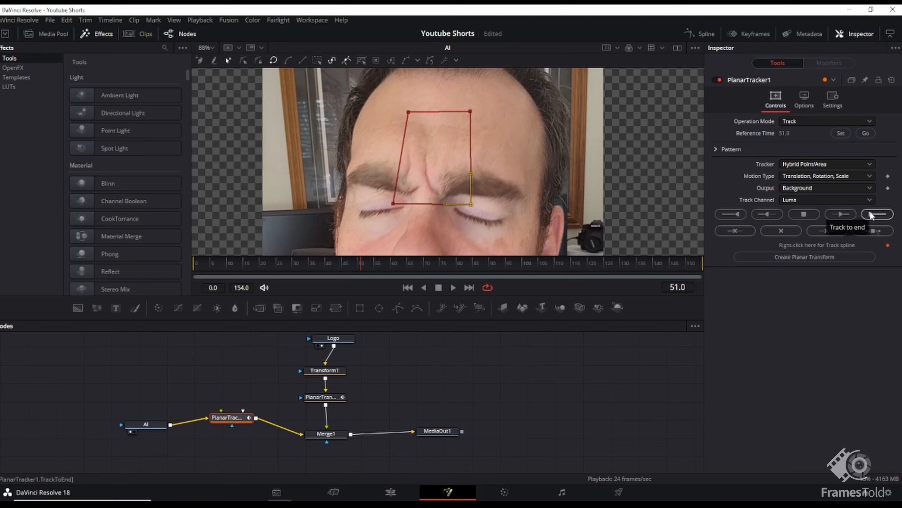
pyautogui.scroll(-6, 574, 163)
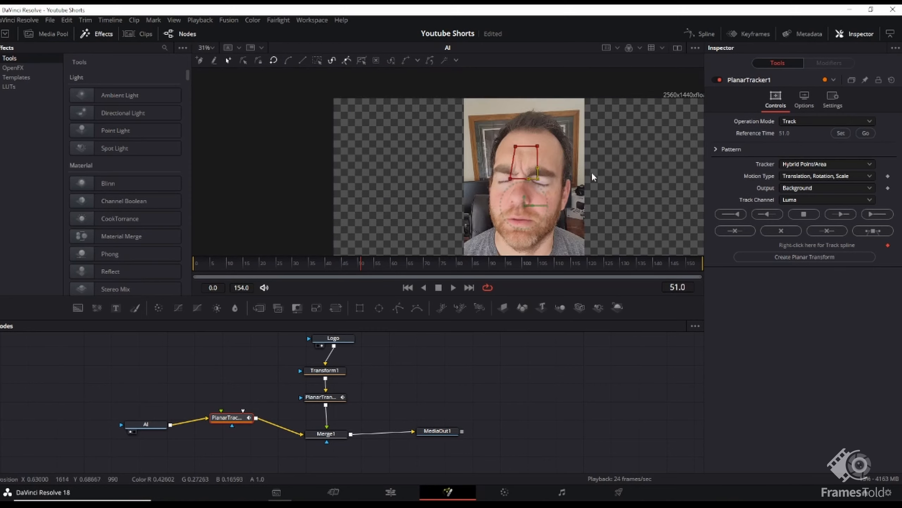
# - Track the forehead polygon from the reference frame to the clip's end and back to its start
pyautogui.scroll(2, 507, 146)
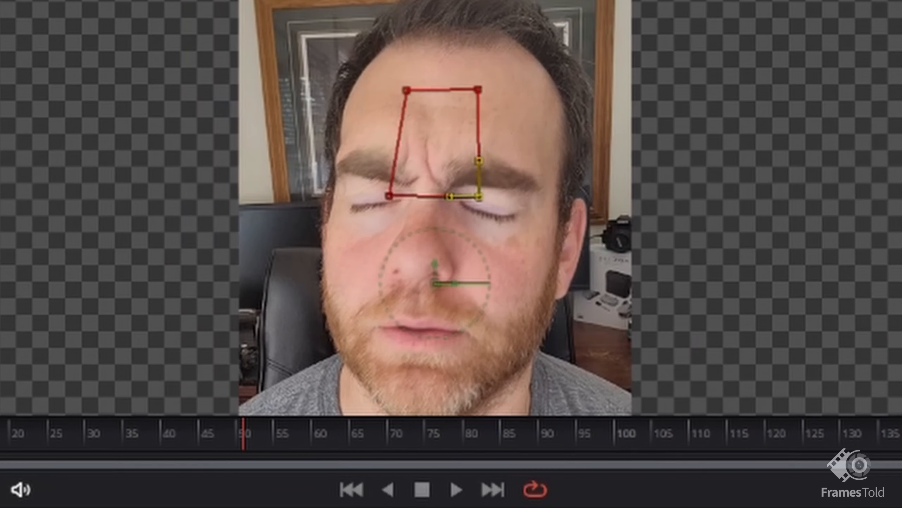
pyautogui.click(877, 214)
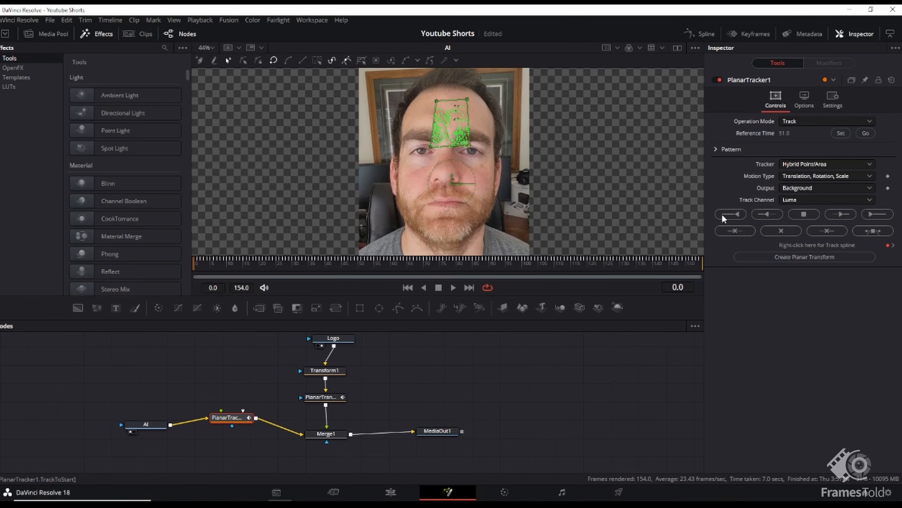
# - Create a Planar Transform from PlanarTracker1 and place the new node above the tracker in the node graph
pyautogui.moveTo(238, 420)
pyautogui.mouseDown()
pyautogui.moveTo(235, 386)
pyautogui.moveTo(238, 427)
pyautogui.mouseUp()
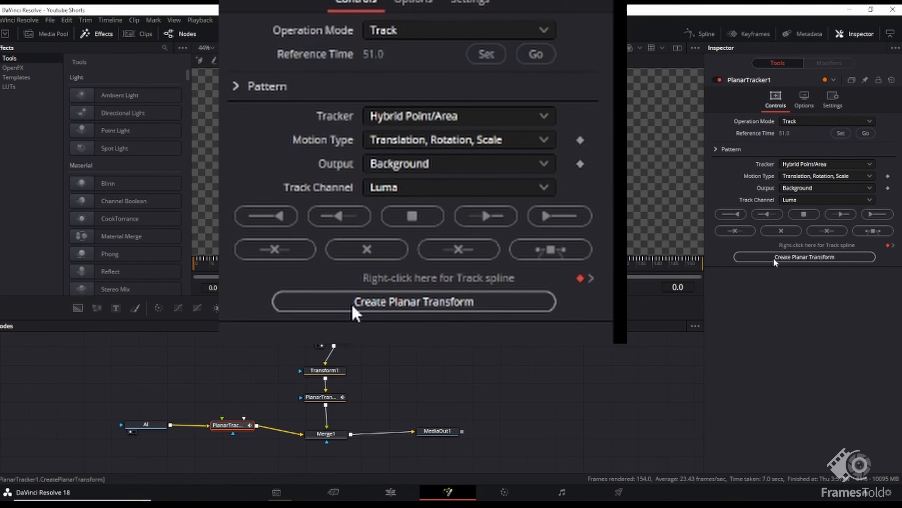
pyautogui.click(775, 259)
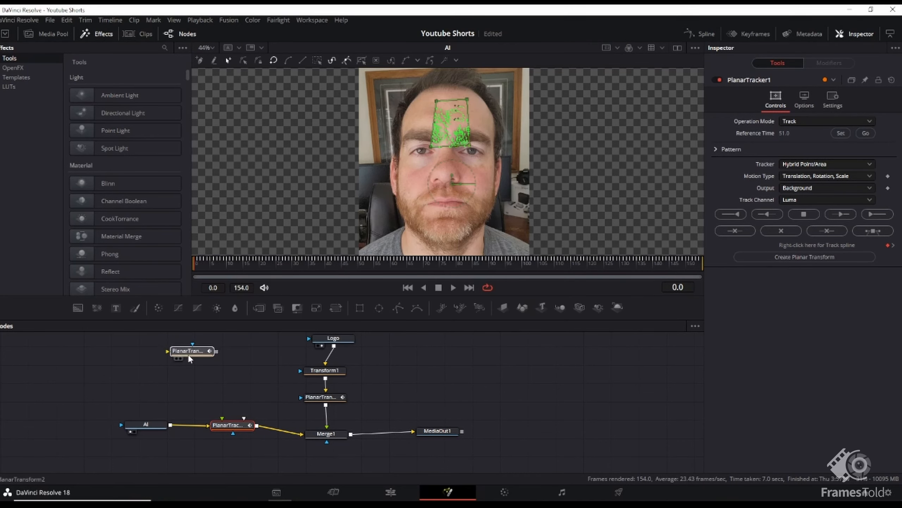
pyautogui.moveTo(188, 354); pyautogui.dragTo(210, 359)
pyautogui.click(211, 360)
# - Delete the PlanarTracker1 node and move the unconnected Planar Transform node beside the logo's node chain
pyautogui.moveTo(245, 431); pyautogui.dragTo(241, 429)
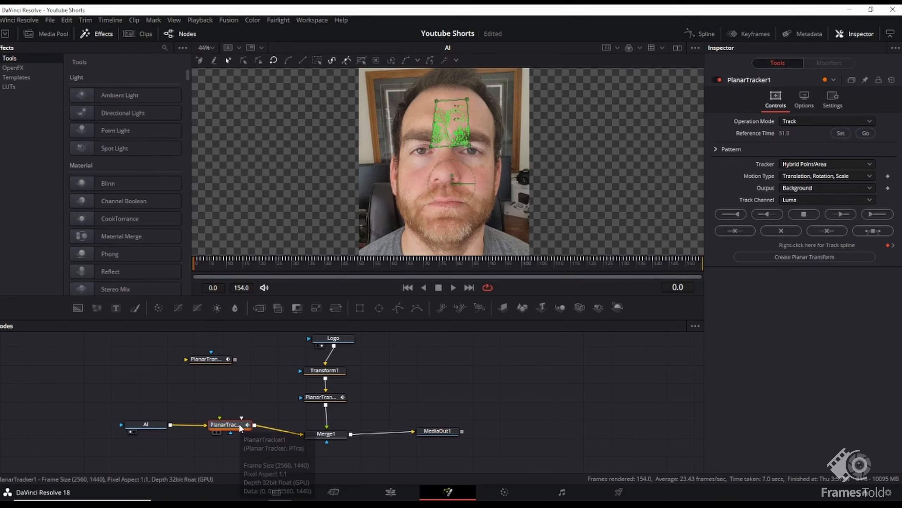
pyautogui.press('Delete')
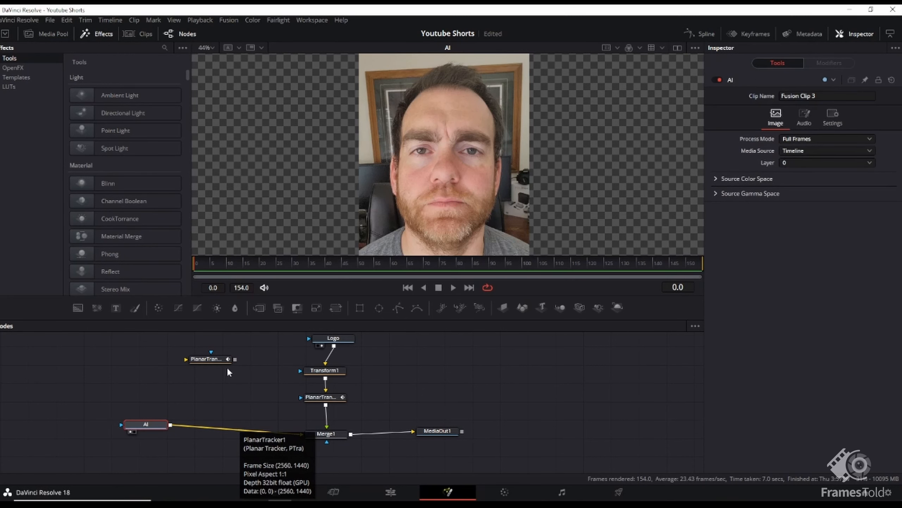
pyautogui.moveTo(218, 358); pyautogui.dragTo(427, 376)
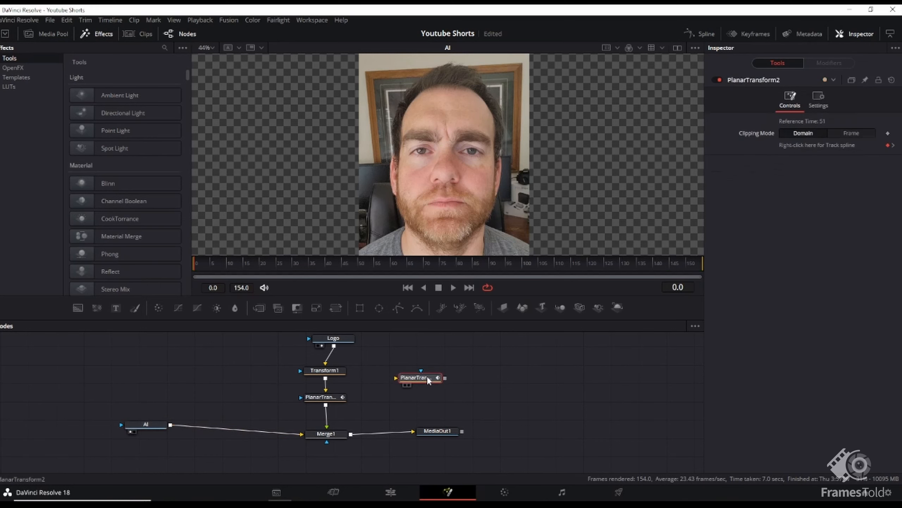
# - Enlarge the node graph area, select the Logo node and show the footage and logo in two side-by-side viewers
pyautogui.moveTo(374, 324); pyautogui.dragTo(375, 288)
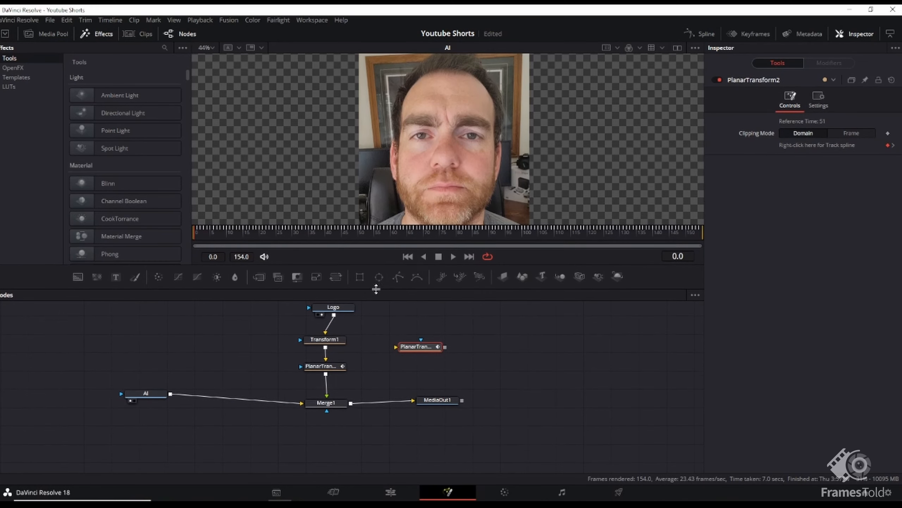
pyautogui.click(345, 329)
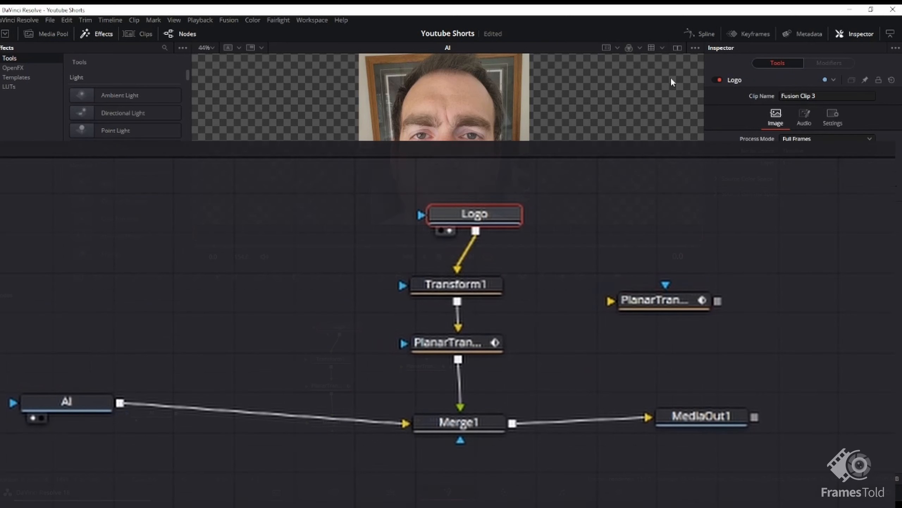
pyautogui.click(676, 49)
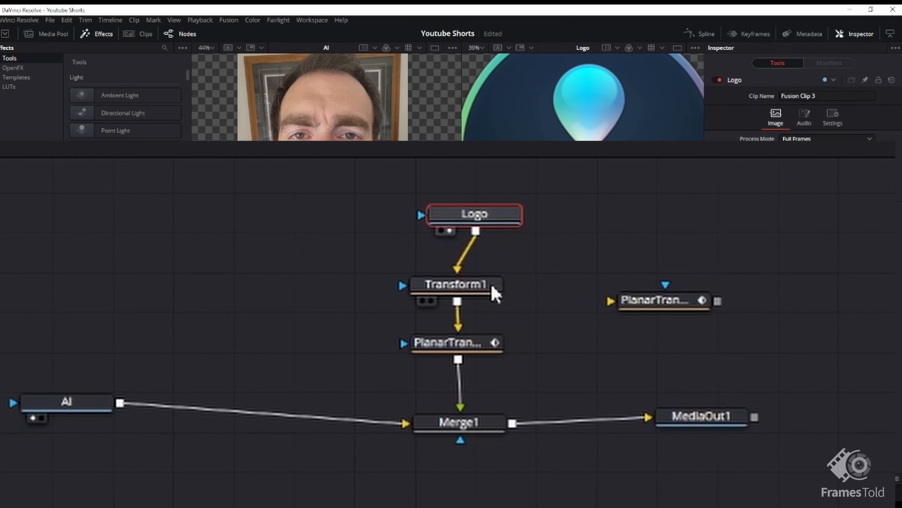
# - Slightly reposition Transform1 and the connected Planar Transform, and delete the unconnected PlanarTransform2 node
pyautogui.moveTo(492, 286); pyautogui.dragTo(508, 302)
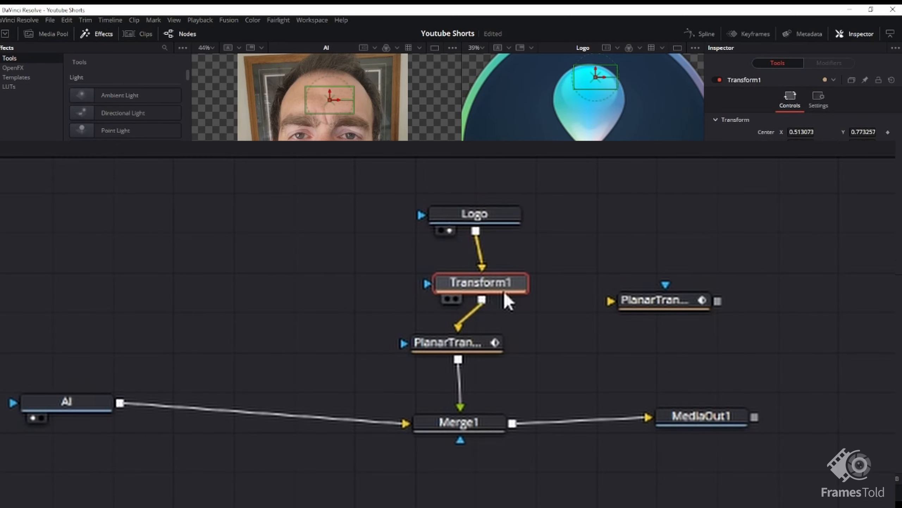
pyautogui.moveTo(468, 347); pyautogui.dragTo(476, 355)
pyautogui.moveTo(656, 307); pyautogui.dragTo(659, 338)
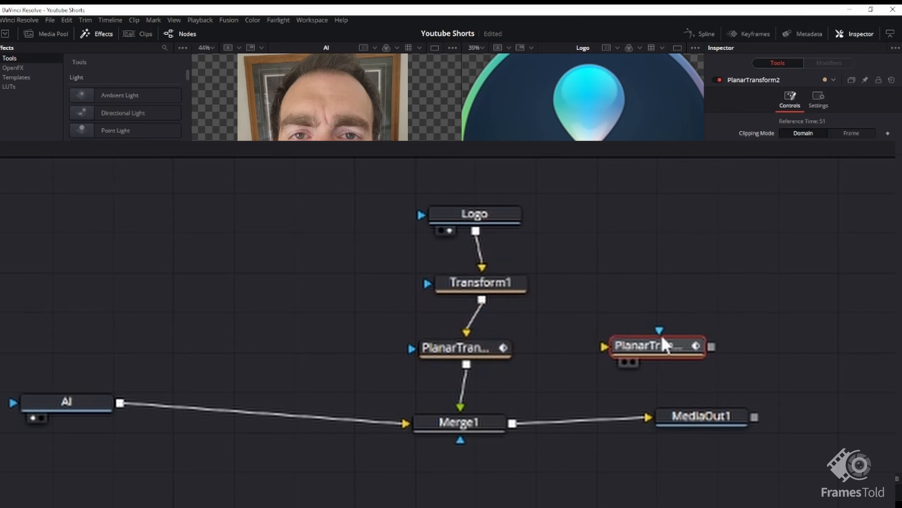
pyautogui.press('Delete')
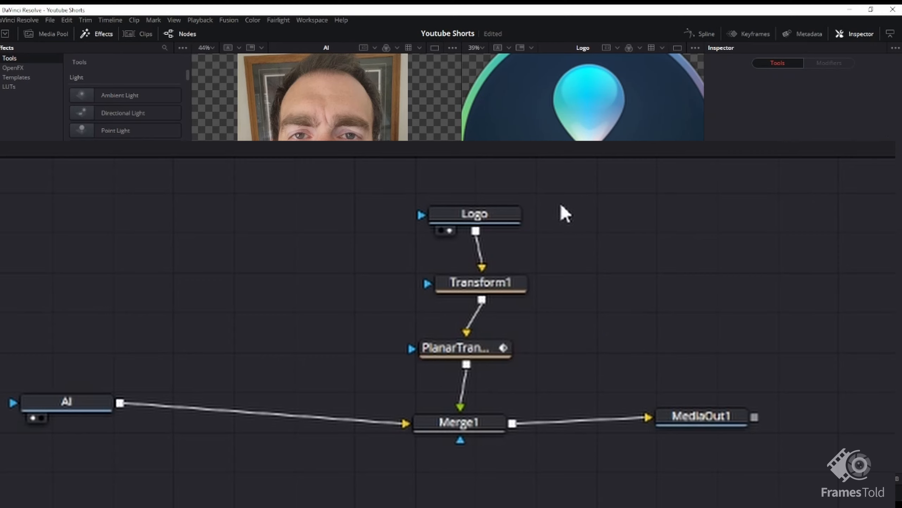
# - Show the MediaOut1 composite in the second viewer
pyautogui.moveTo(561, 206); pyautogui.dragTo(447, 381)
pyautogui.click(499, 421)
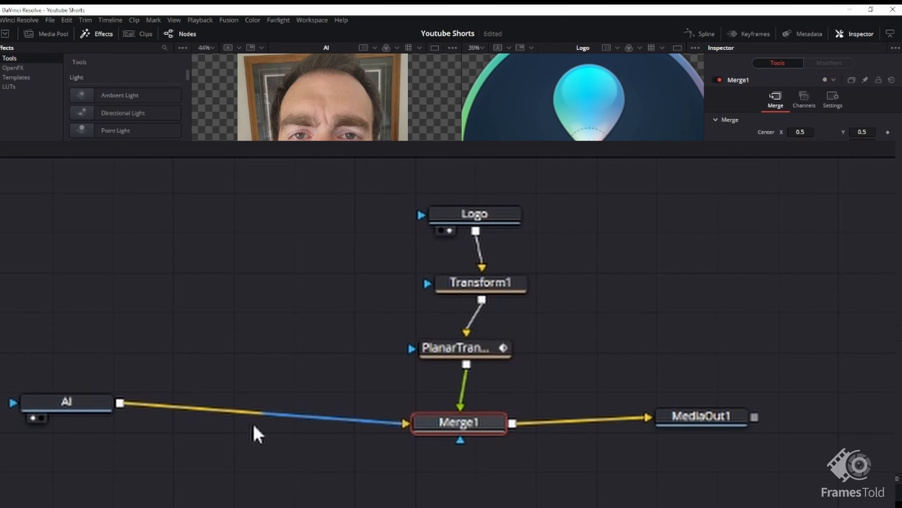
pyautogui.click(742, 422)
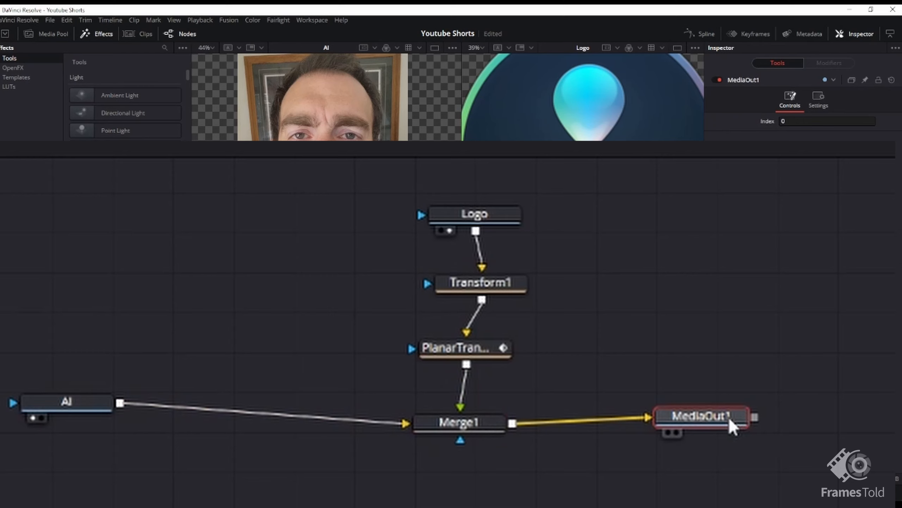
pyautogui.press('2')
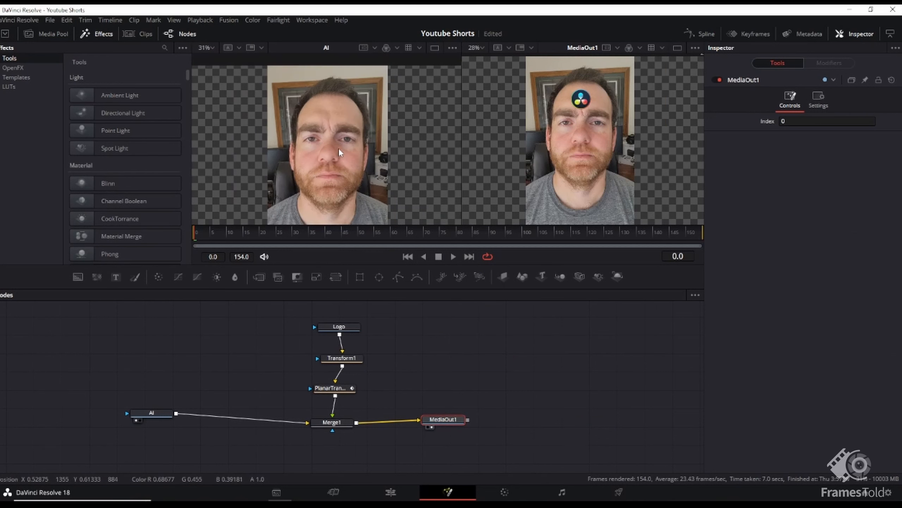
# - Play the composite to check how the logo follows the man's forehead alongside the original footage
pyautogui.scroll(-1, 338, 148)
pyautogui.moveTo(347, 151); pyautogui.dragTo(339, 121)
pyautogui.press('space')
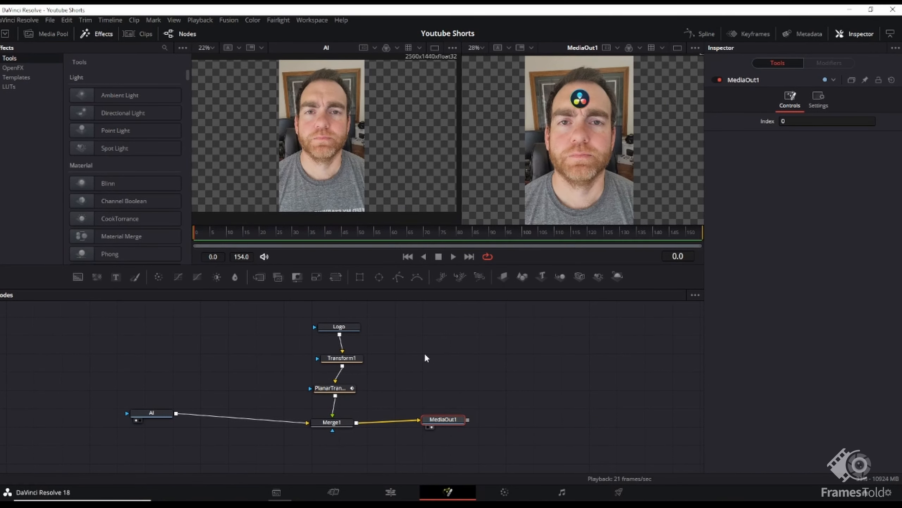